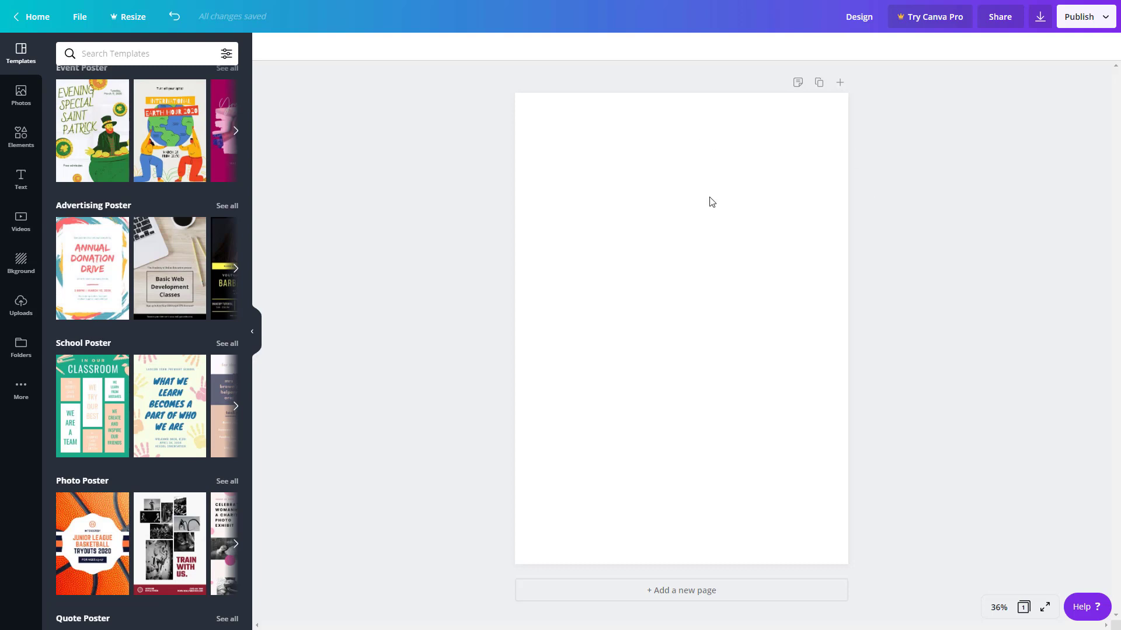
Search the stock photos for "fruits" and add the photo of mixed fruit on a white background to the page
click(21, 103)
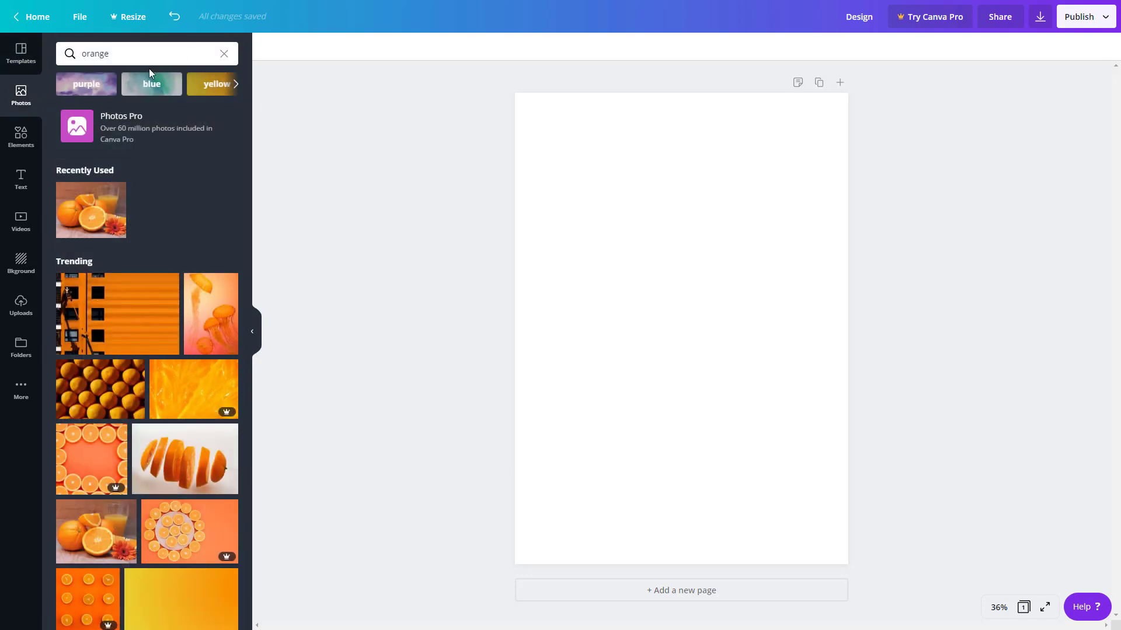
click(85, 87)
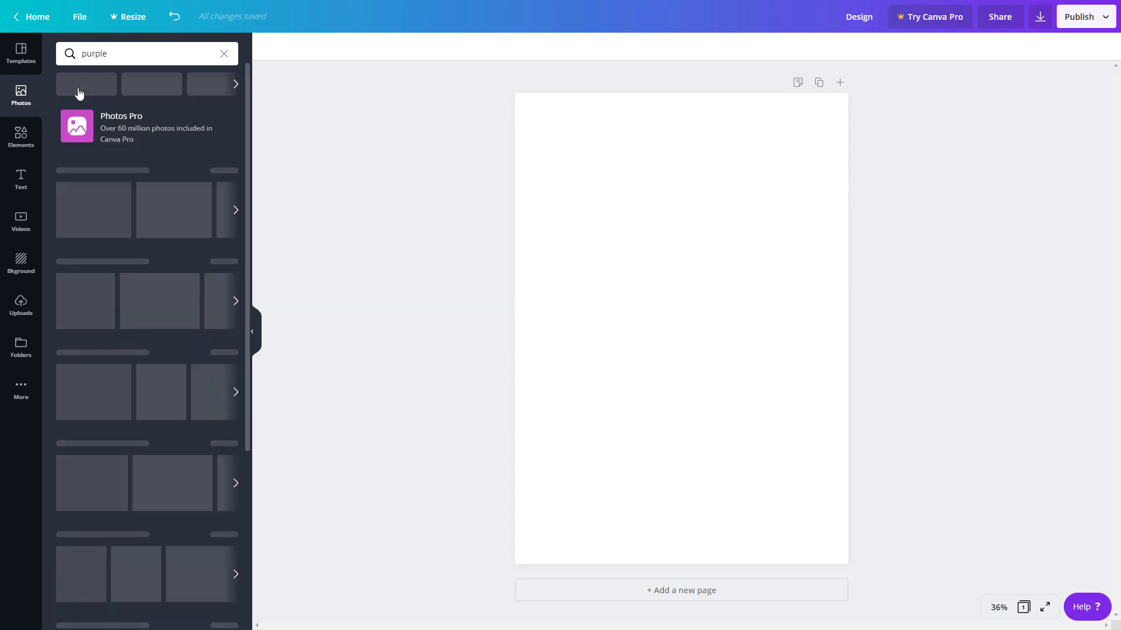
click(125, 52)
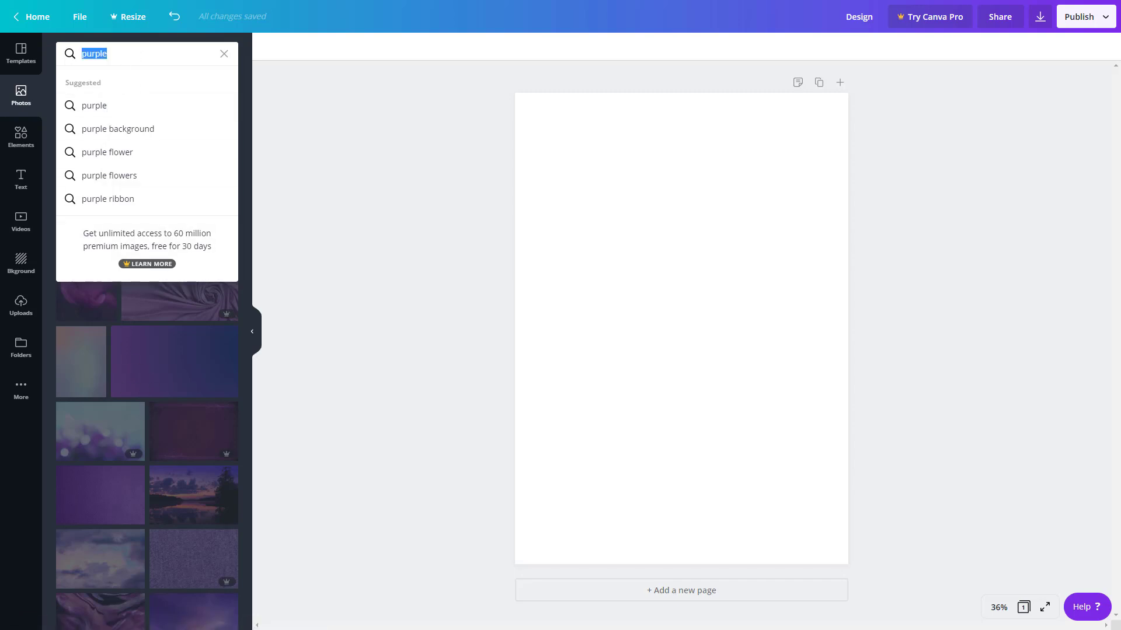
text(fruits)
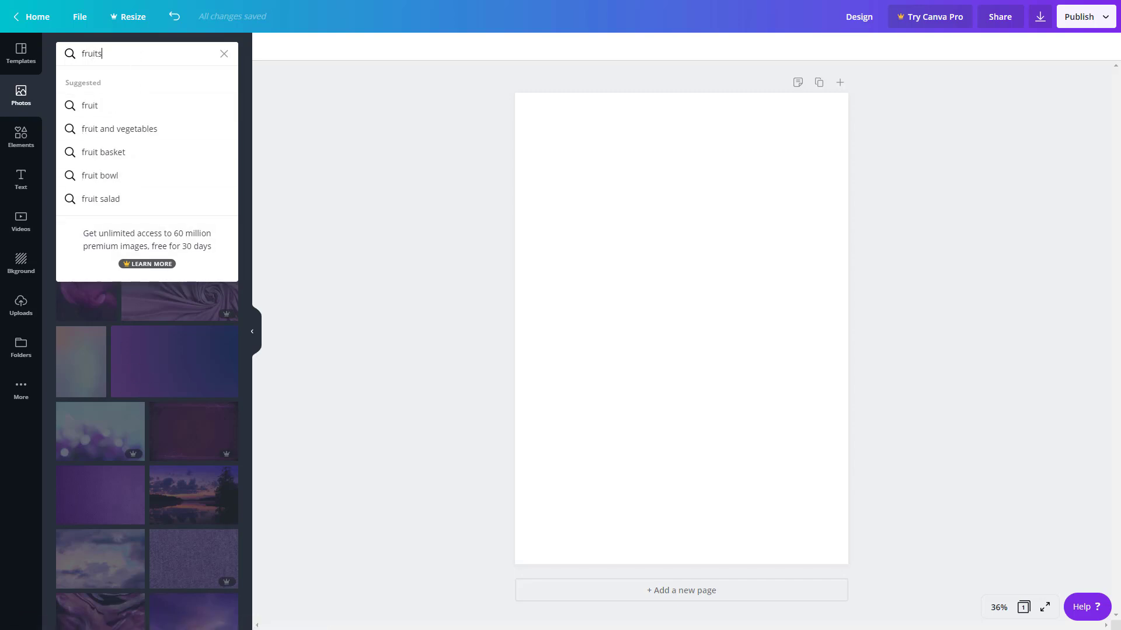
key(Return)
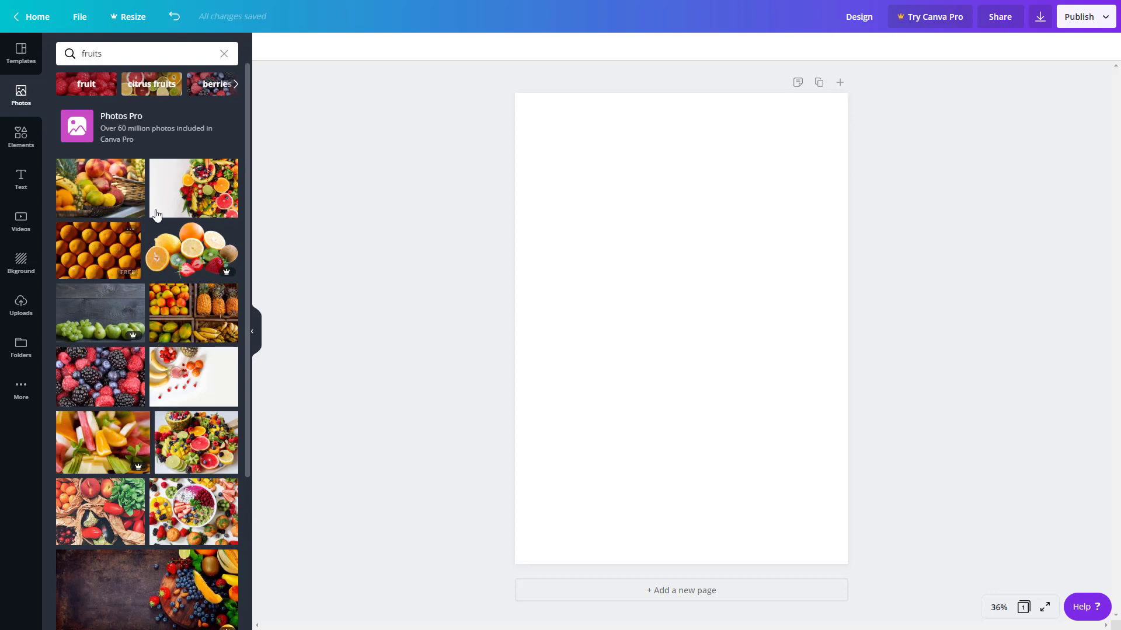
click(203, 198)
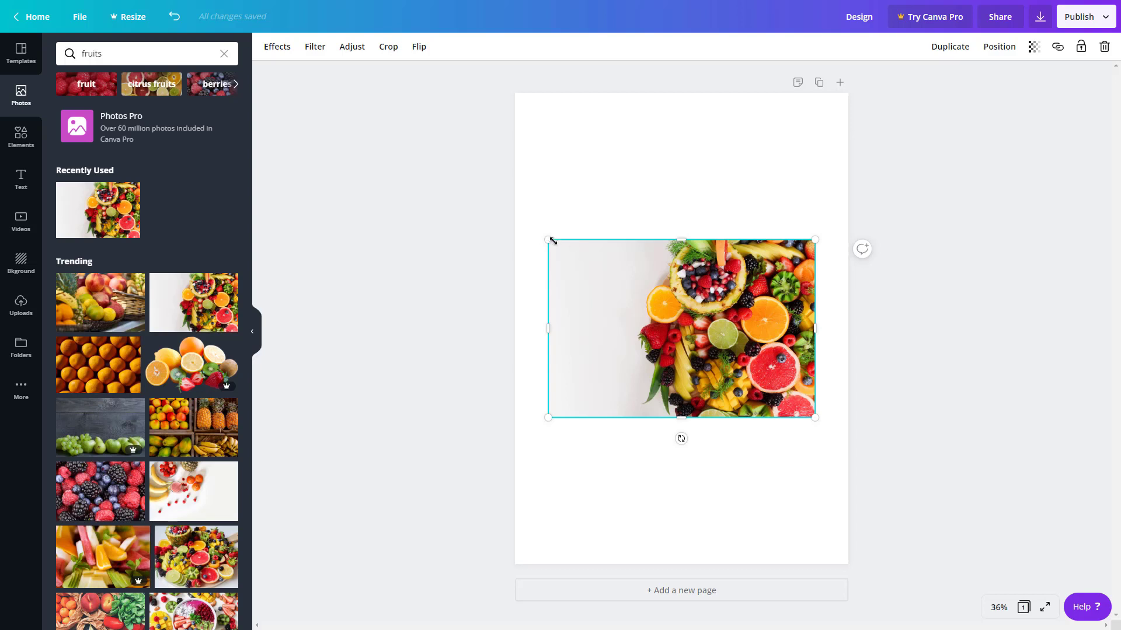
Enlarge the fruit photo to cover the whole page and shift it so the fruit sits along the page's right side
drag(553, 241, 324, 91)
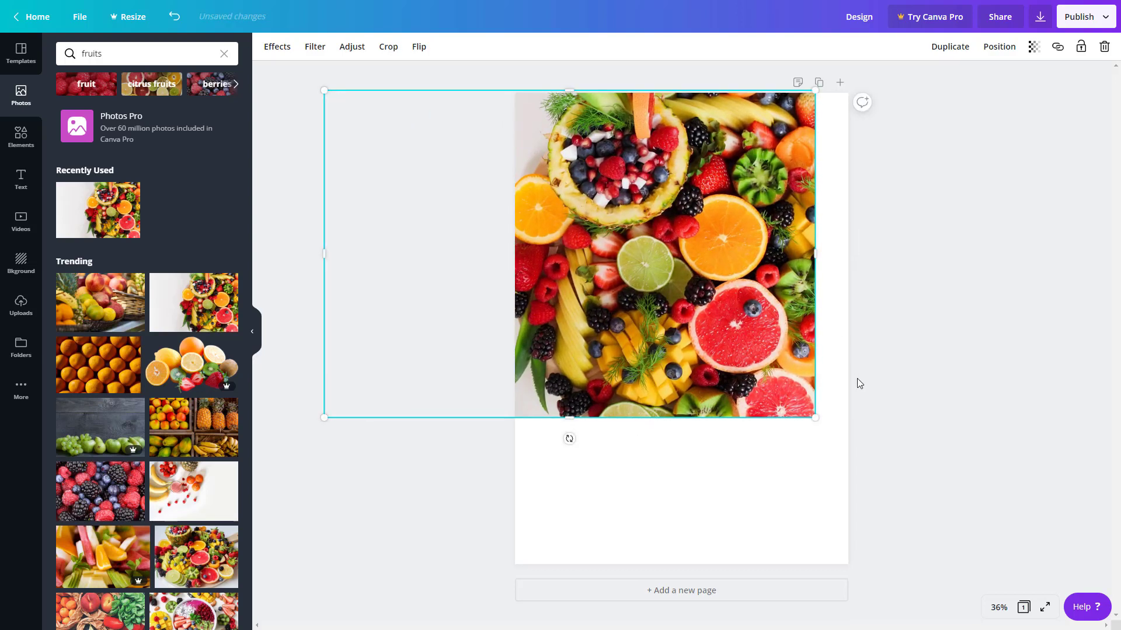
drag(814, 418, 1042, 607)
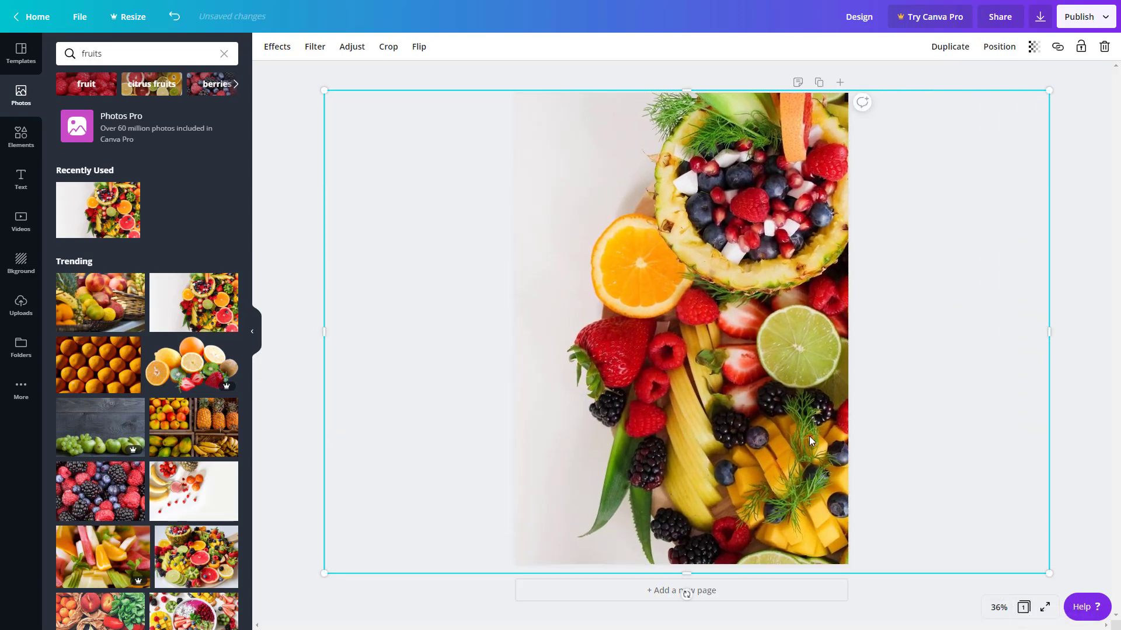
drag(810, 442, 897, 432)
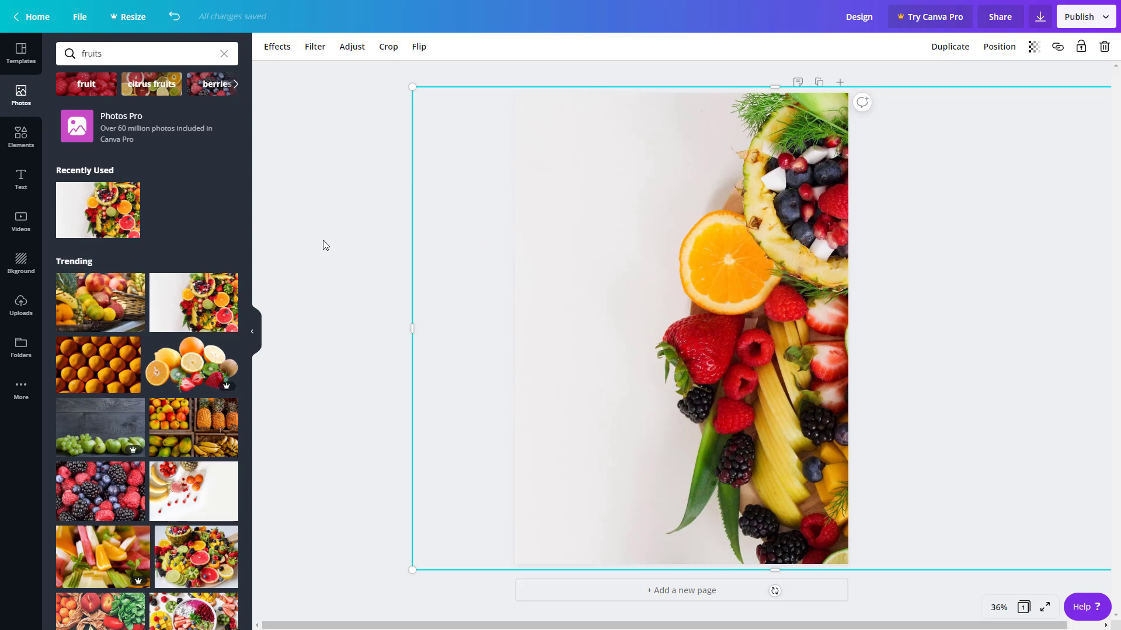
click(306, 220)
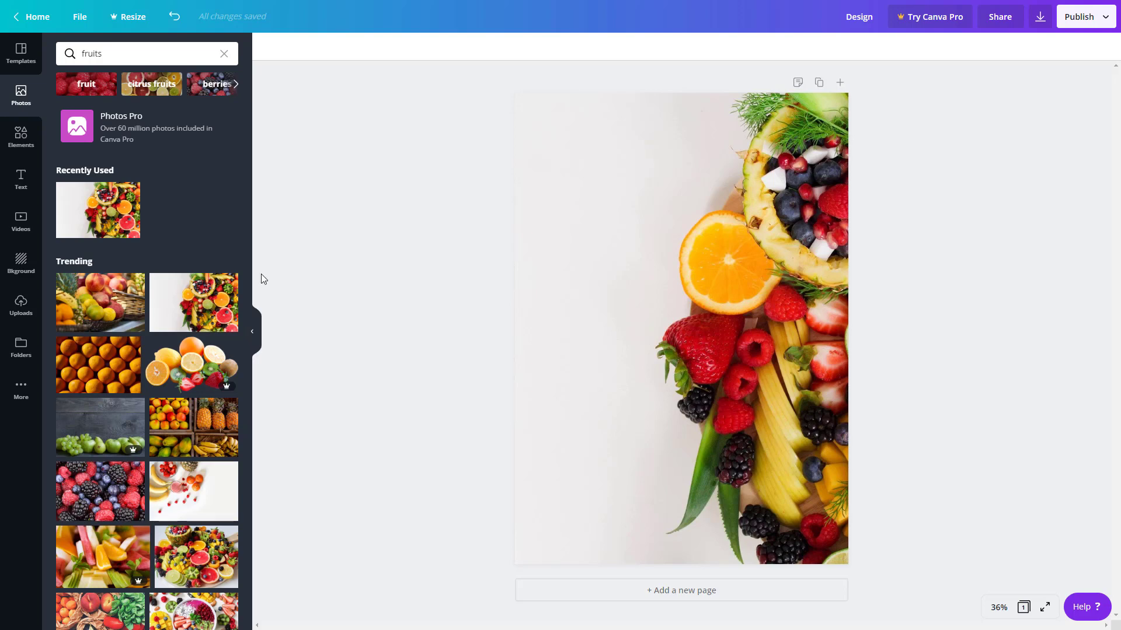
Upload the image apple-2736410_1280.png from the Desktop
click(21, 304)
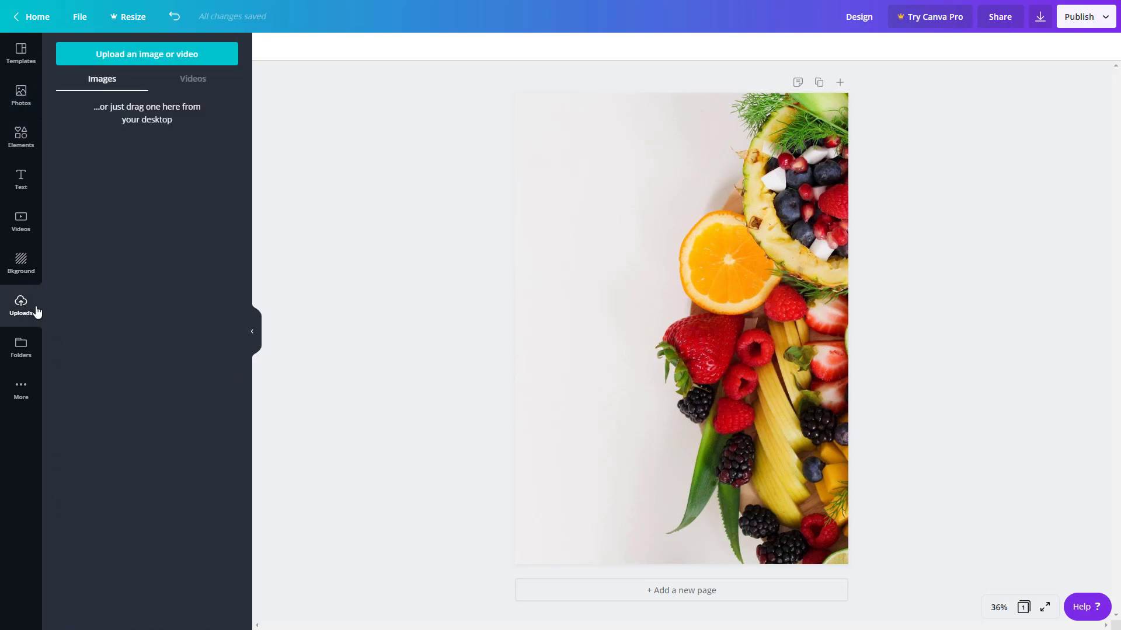
click(141, 61)
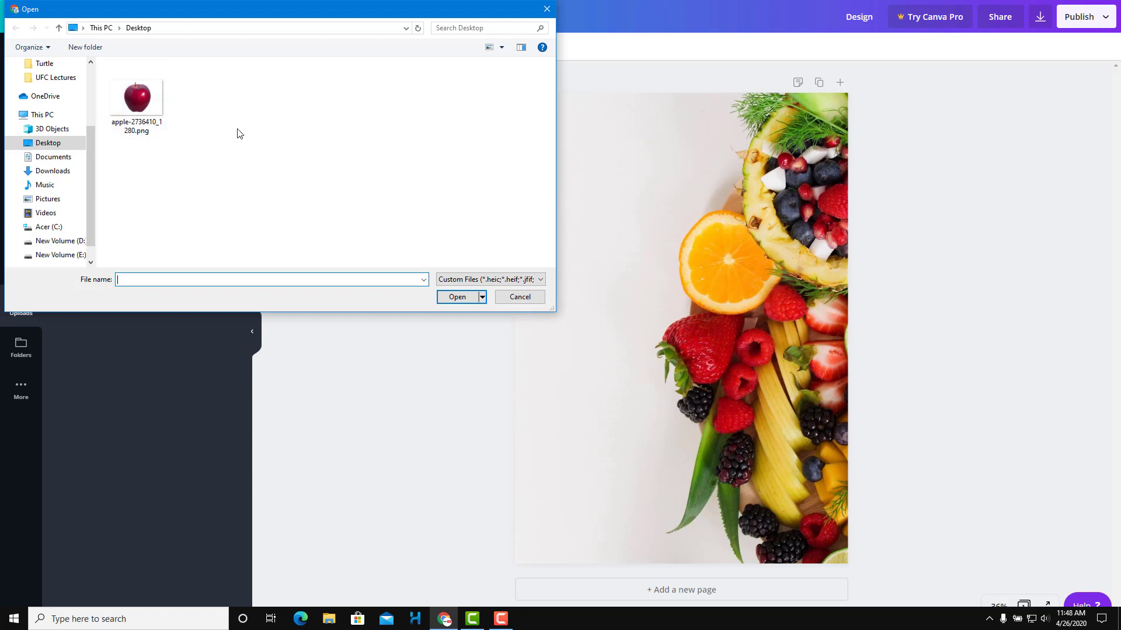
click(145, 97)
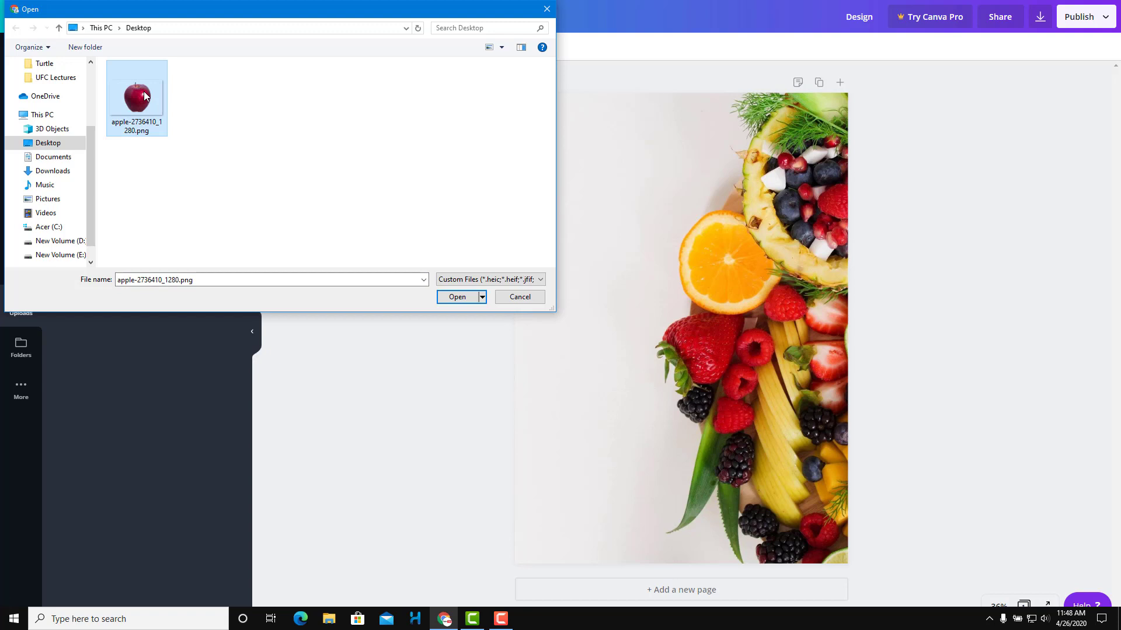
click(457, 297)
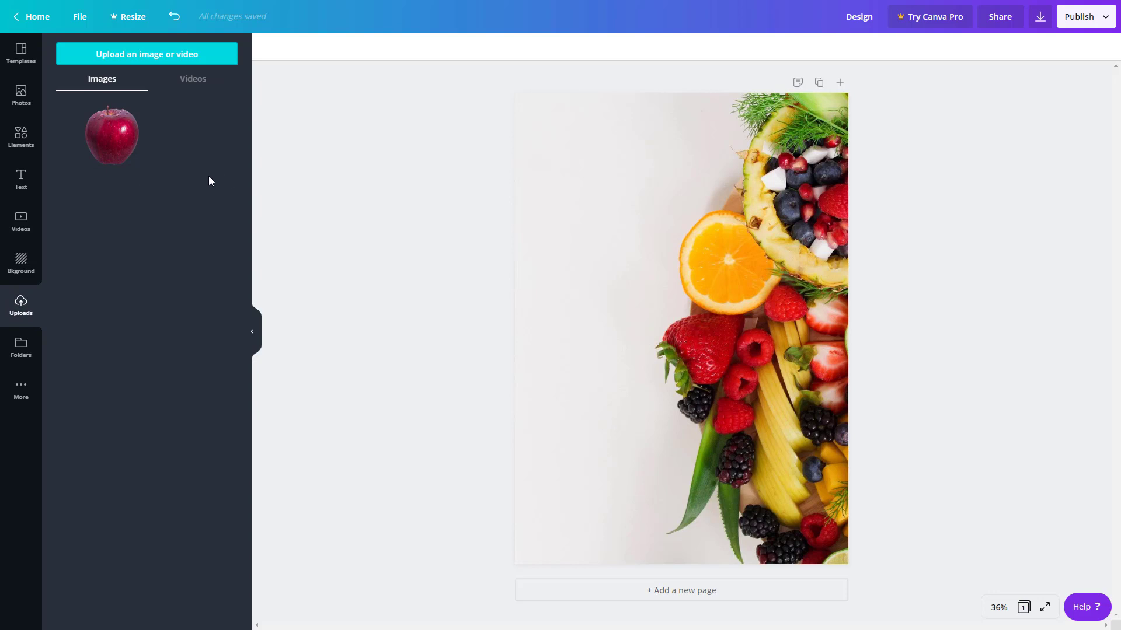
Add the uploaded apple image to the page and position it beside the orange slice
click(90, 134)
drag(690, 373, 641, 261)
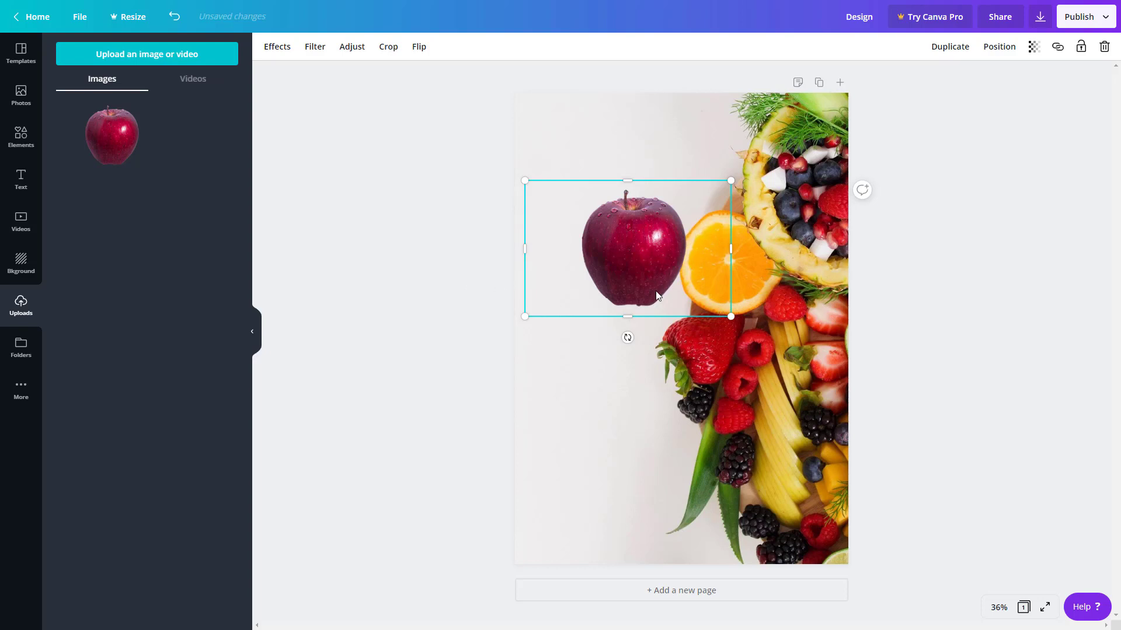
drag(635, 256, 660, 290)
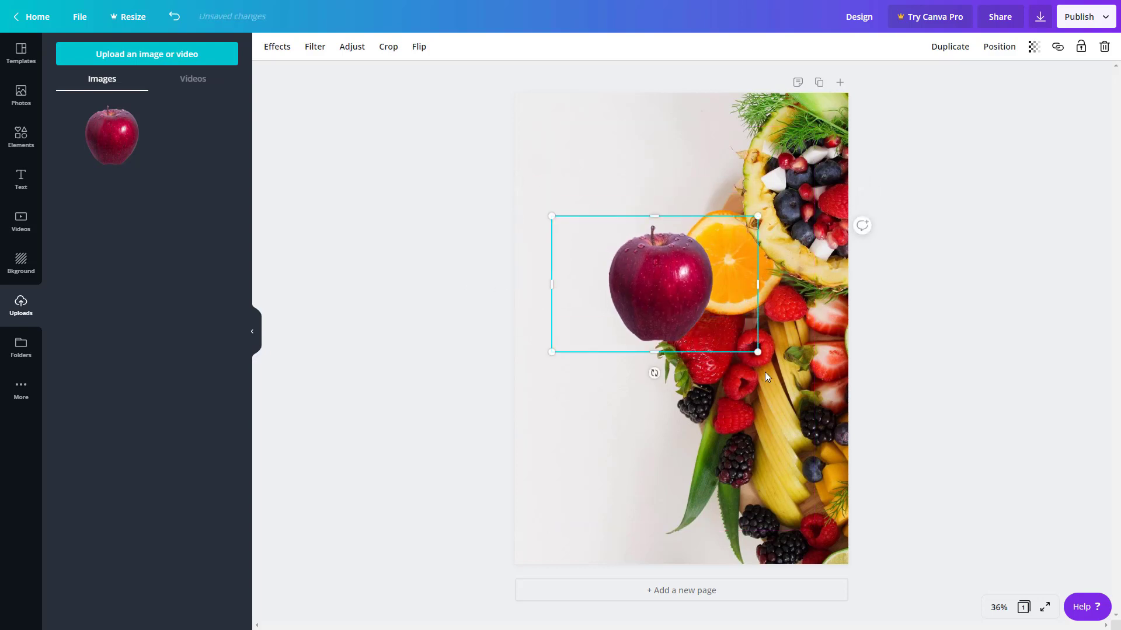
Tilt the apple counterclockwise, resize its frame to about 32.7 by 20.9, and move it above the orange slice
drag(652, 373, 699, 362)
drag(777, 289, 893, 296)
drag(710, 264, 646, 230)
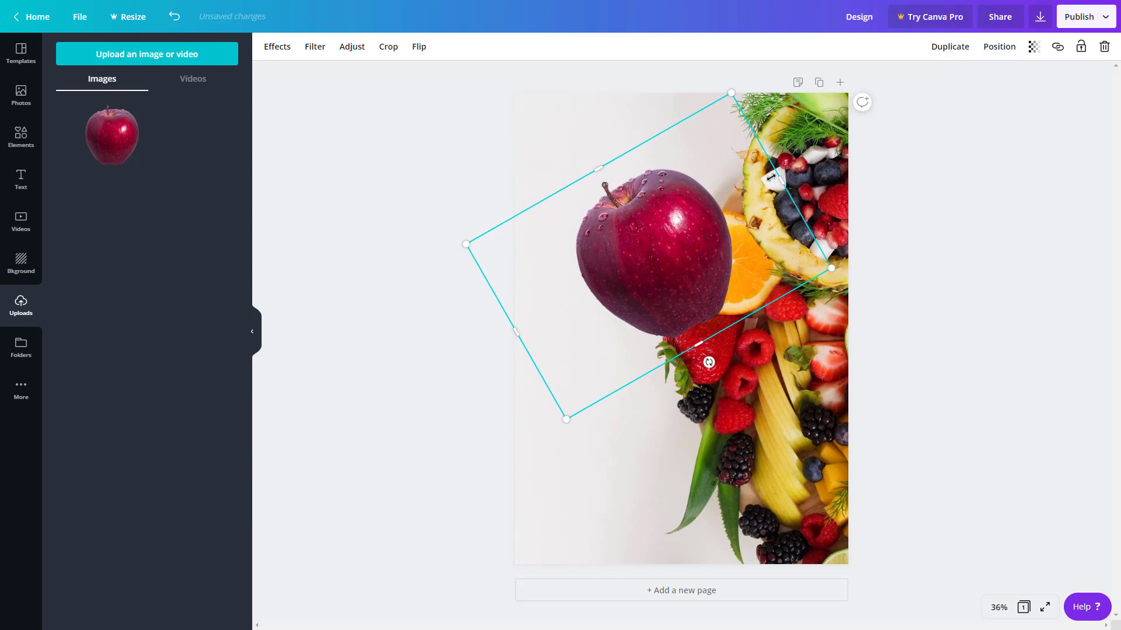
drag(773, 178, 815, 207)
drag(696, 250, 671, 262)
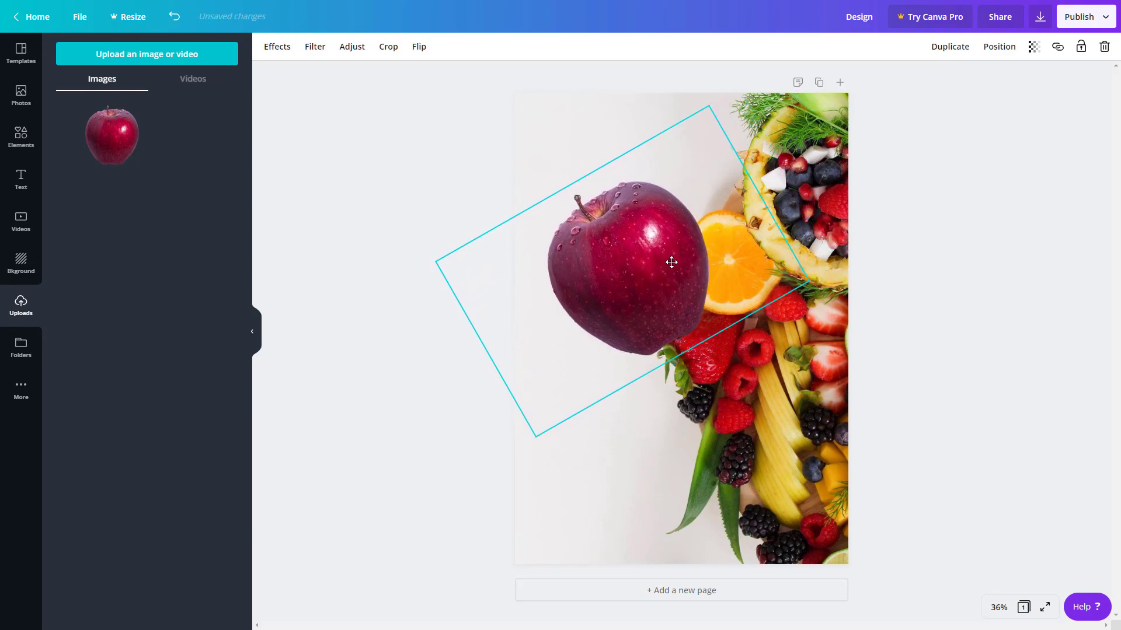
drag(435, 262, 502, 266)
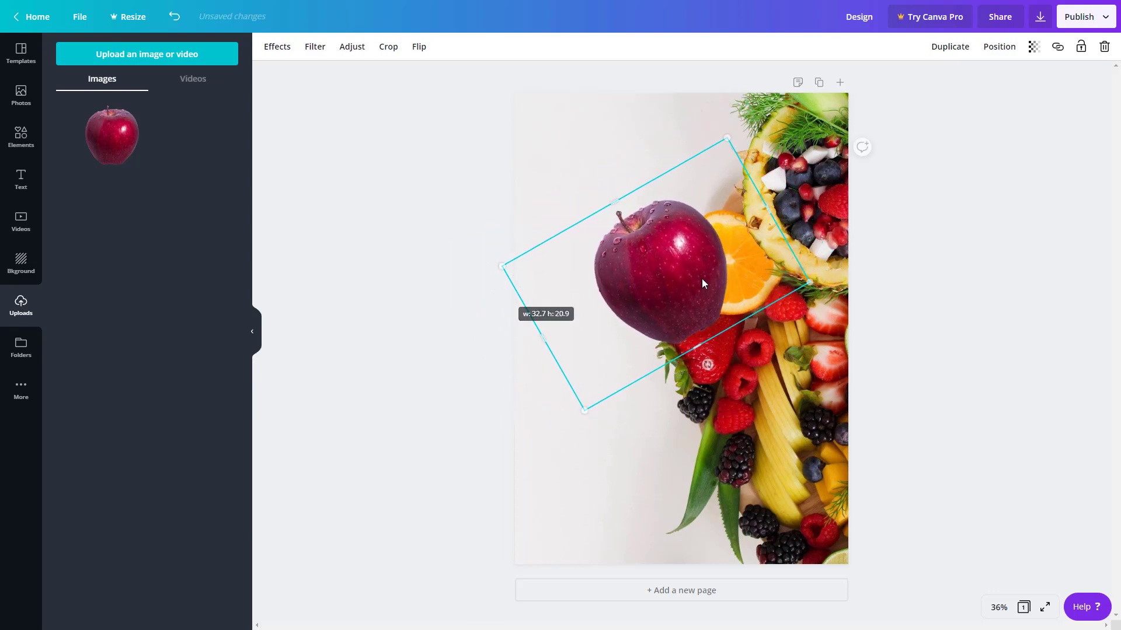
drag(702, 284, 727, 177)
Add a second apple, tilt it slightly clockwise, shrink it, and place it below the orange slice over the berries
click(108, 128)
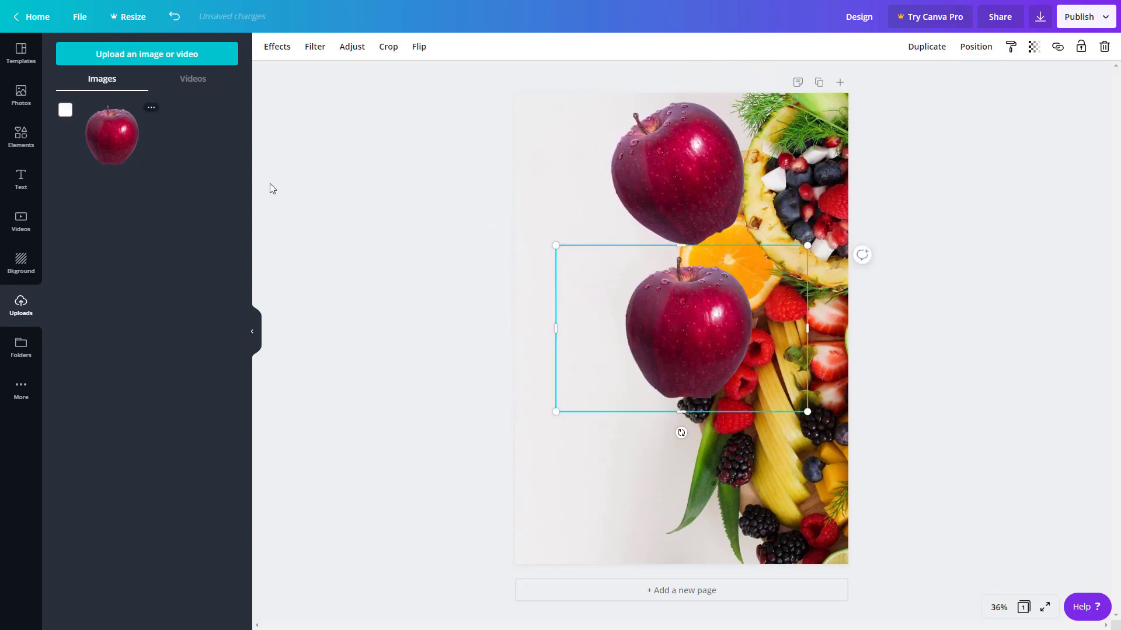
drag(688, 327, 600, 410)
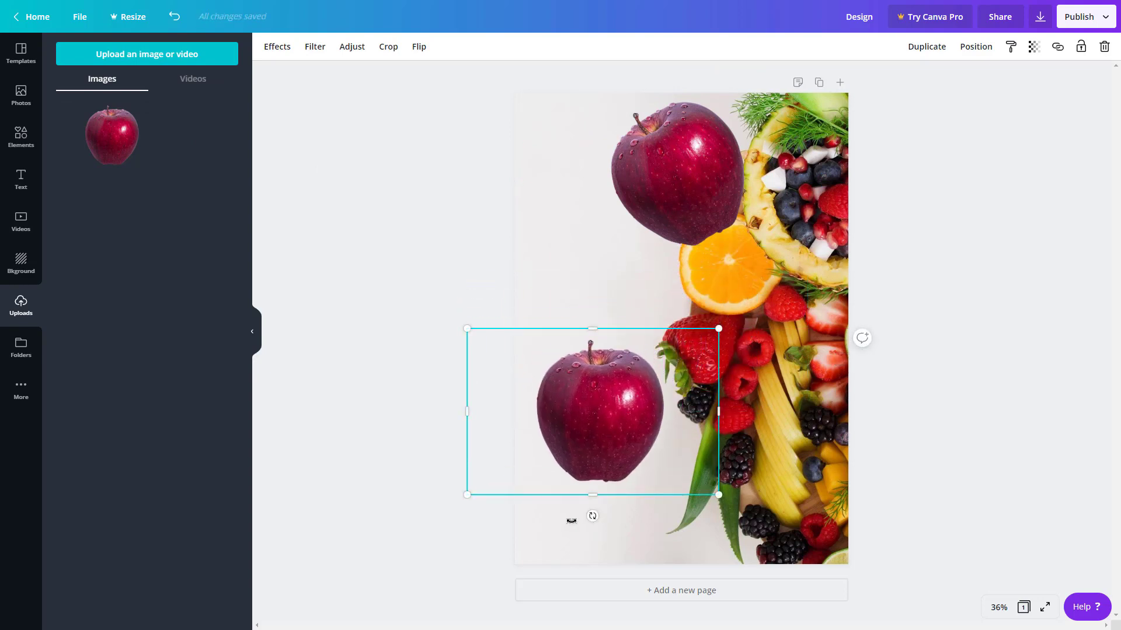
drag(592, 516, 552, 516)
drag(506, 287, 563, 370)
drag(613, 426, 671, 389)
Add six more copies of the apple and scatter them over the left and middle of the page
click(125, 135)
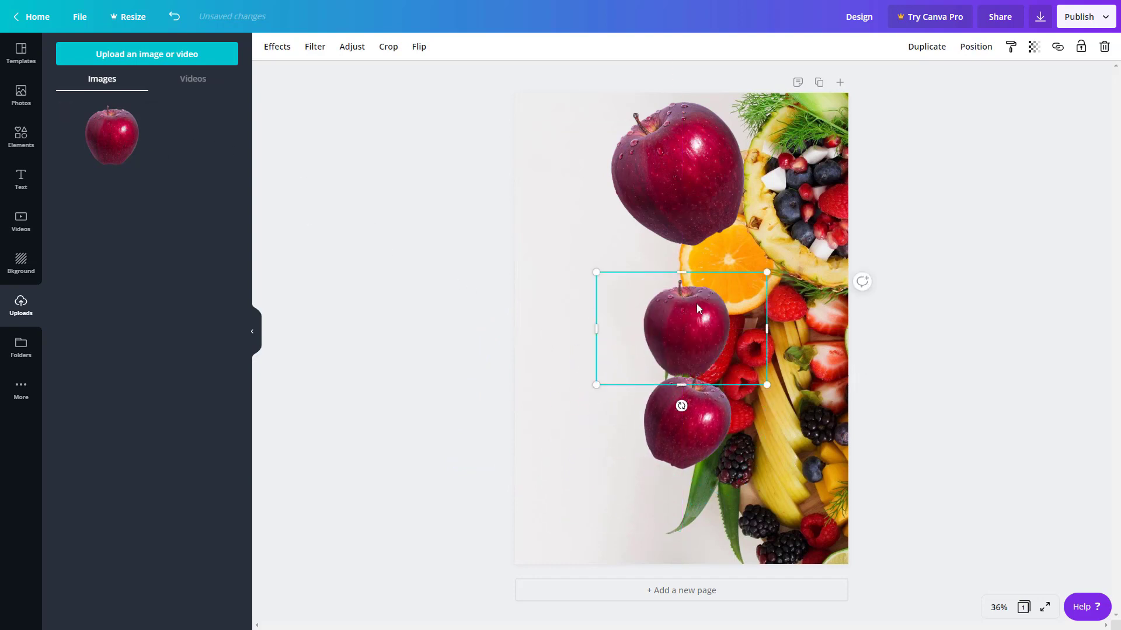
drag(697, 308, 677, 283)
click(113, 143)
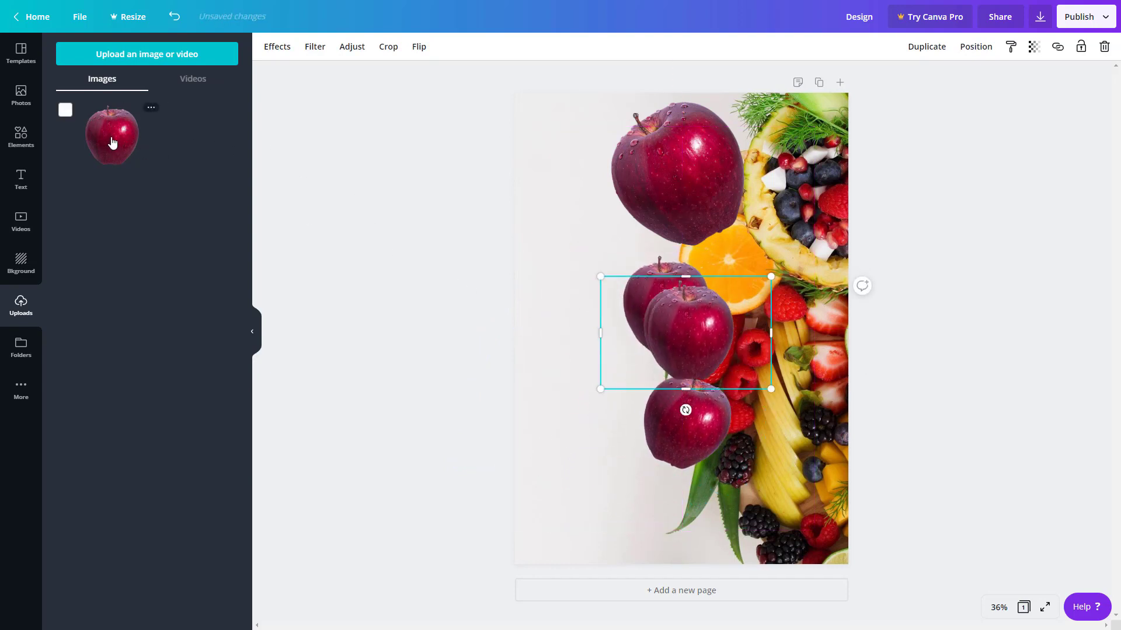
click(113, 142)
click(113, 142)
click(113, 142)
drag(682, 343, 650, 442)
click(710, 309)
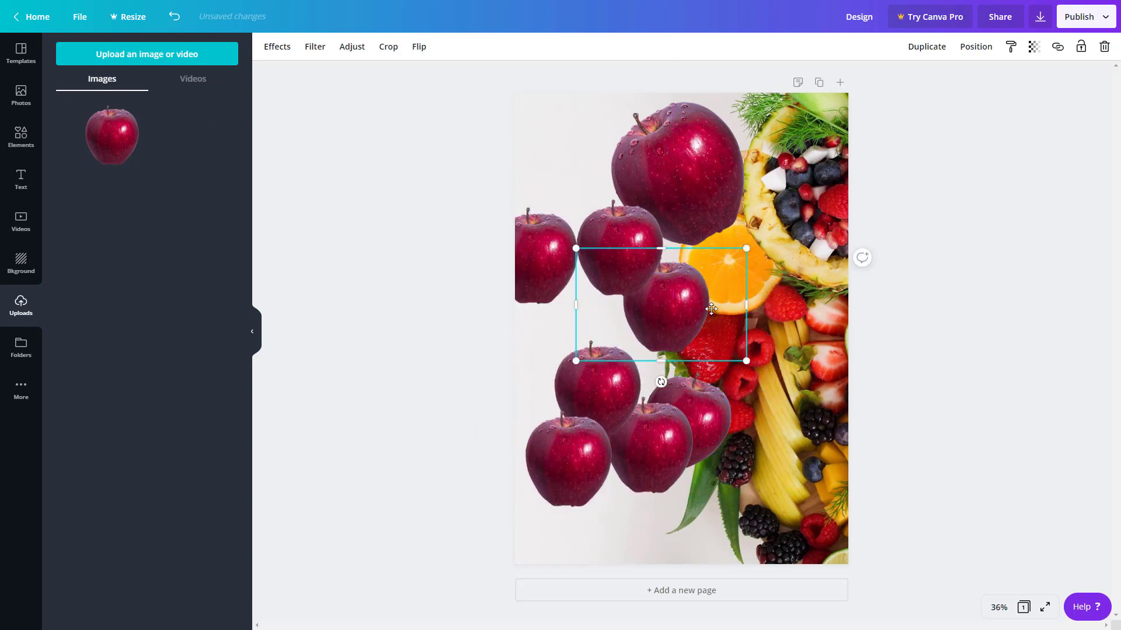
drag(711, 309, 702, 323)
drag(663, 440, 669, 476)
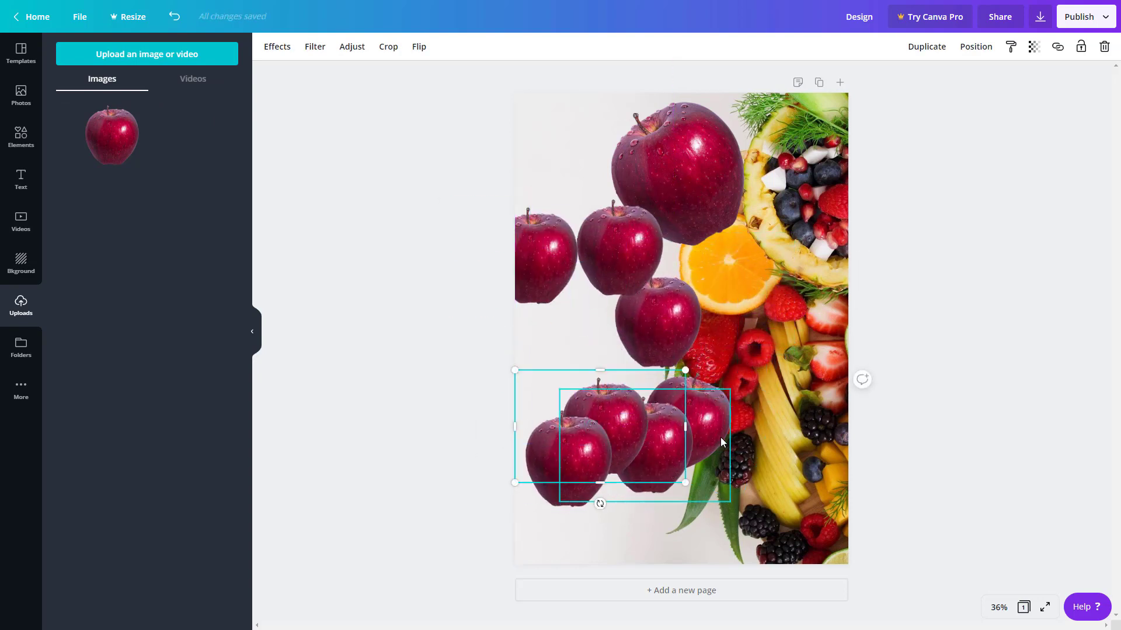